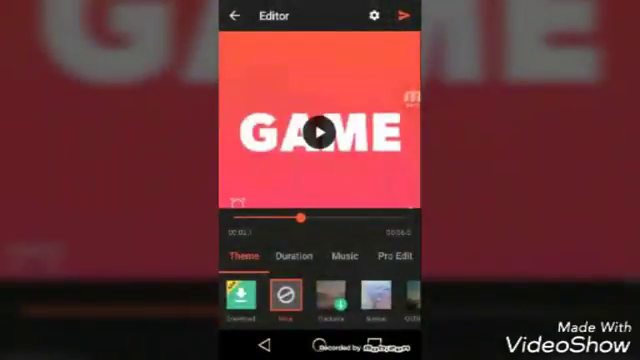
Raise the media volume and keep the project without a theme.
{"action": "key", "text": "XF86AudioRaiseVolume"}
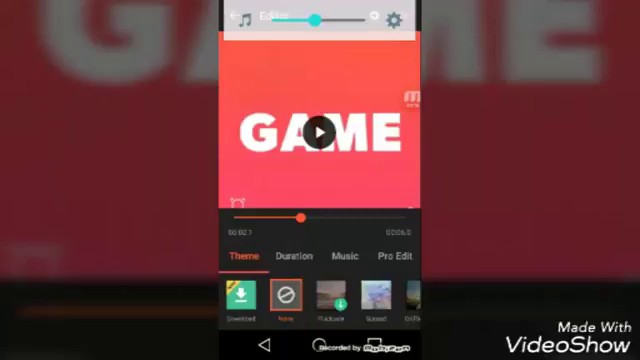
{"action": "left_click", "coordinate": [285, 295]}
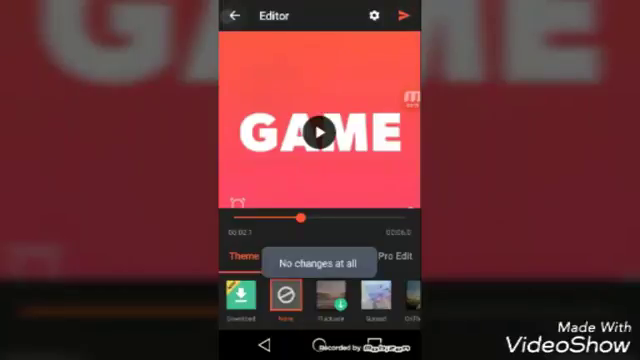
{"action": "left_click", "coordinate": [234, 15]}
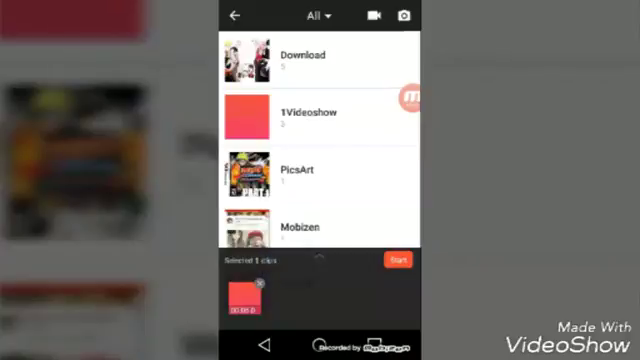
Browse the 1Videoshow album, then add the PicsArt album's image as the second clip.
{"action": "left_click", "coordinate": [308, 117]}
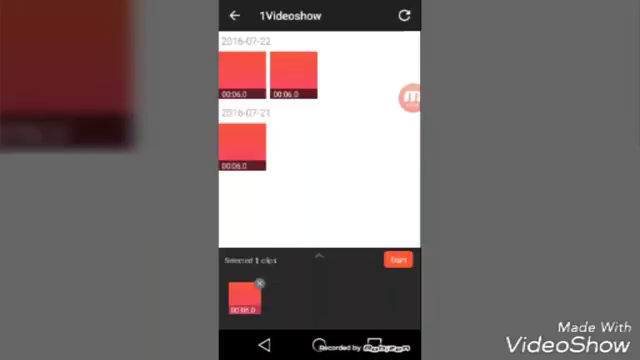
{"action": "left_click", "coordinate": [234, 15]}
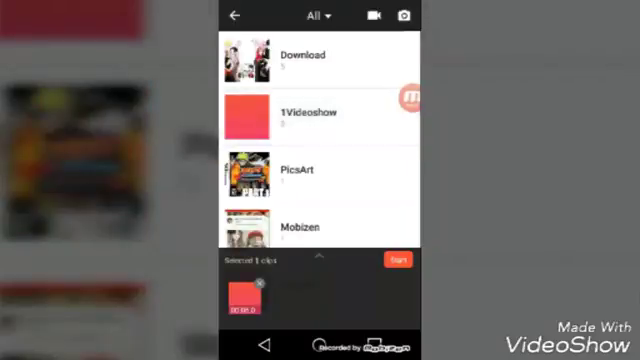
{"action": "left_click", "coordinate": [310, 117]}
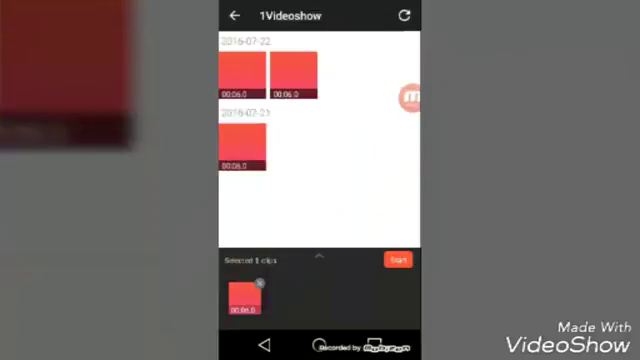
{"action": "left_click", "coordinate": [234, 15]}
{"action": "left_click", "coordinate": [275, 176]}
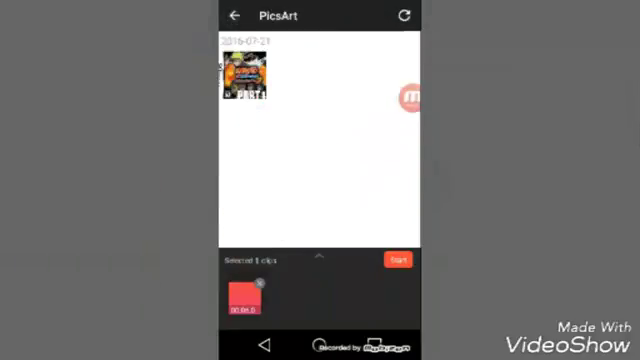
{"action": "left_click", "coordinate": [243, 75]}
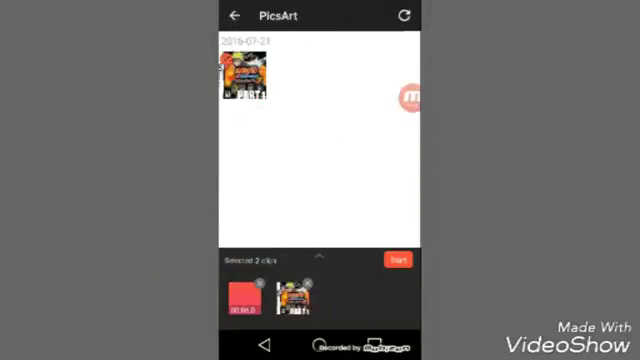
Proceed to the Editor with the GAME clip and PicsArt image.
{"action": "left_click", "coordinate": [398, 259]}
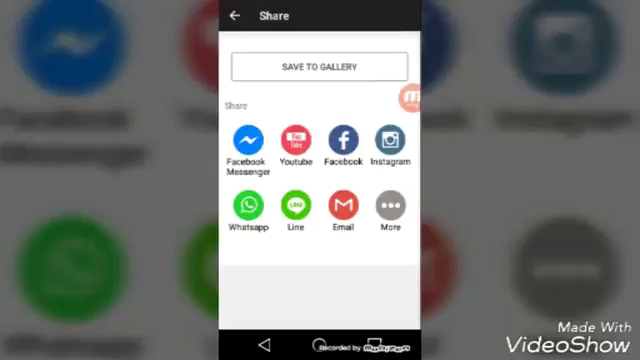
Start an HD Mode export to the gallery, then cancel it partway.
{"action": "left_click", "coordinate": [376, 69]}
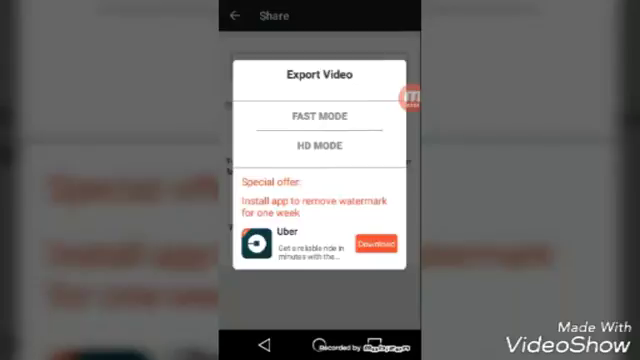
{"action": "left_click", "coordinate": [320, 145]}
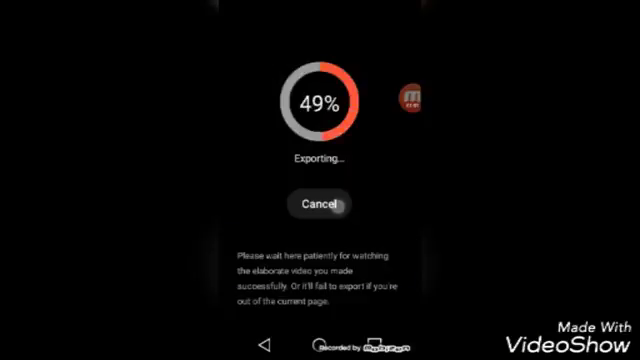
{"action": "left_click", "coordinate": [336, 204]}
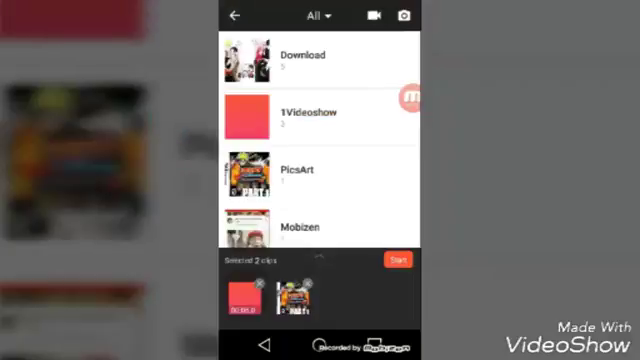
{"action": "scroll", "coordinate": [320, 120], "scroll_direction": "down", "scroll_amount": 3}
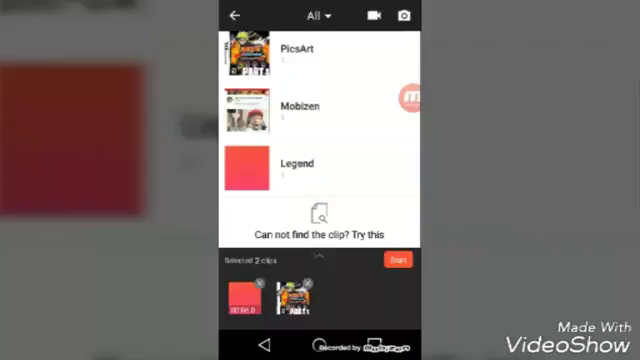
{"action": "scroll", "coordinate": [366, 150], "scroll_direction": "up", "scroll_amount": 2}
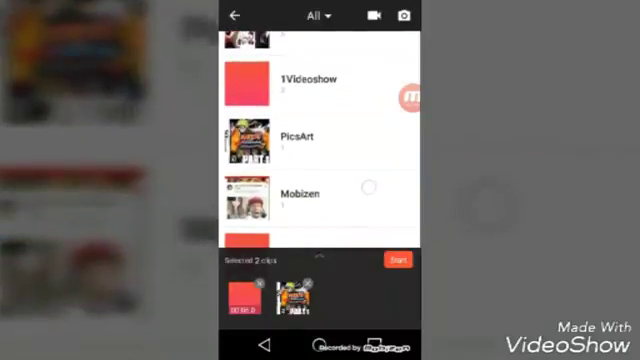
{"action": "scroll", "coordinate": [370, 195], "scroll_direction": "up", "scroll_amount": 1}
{"action": "scroll", "coordinate": [371, 211], "scroll_direction": "up", "scroll_amount": 1}
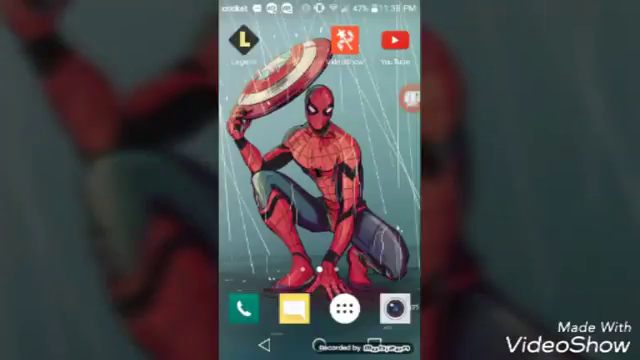
Tap in the album list before exiting VideoShow to the home screen.
{"action": "left_click", "coordinate": [409, 97]}
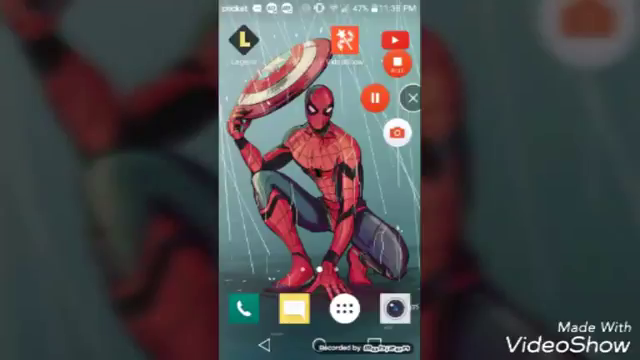